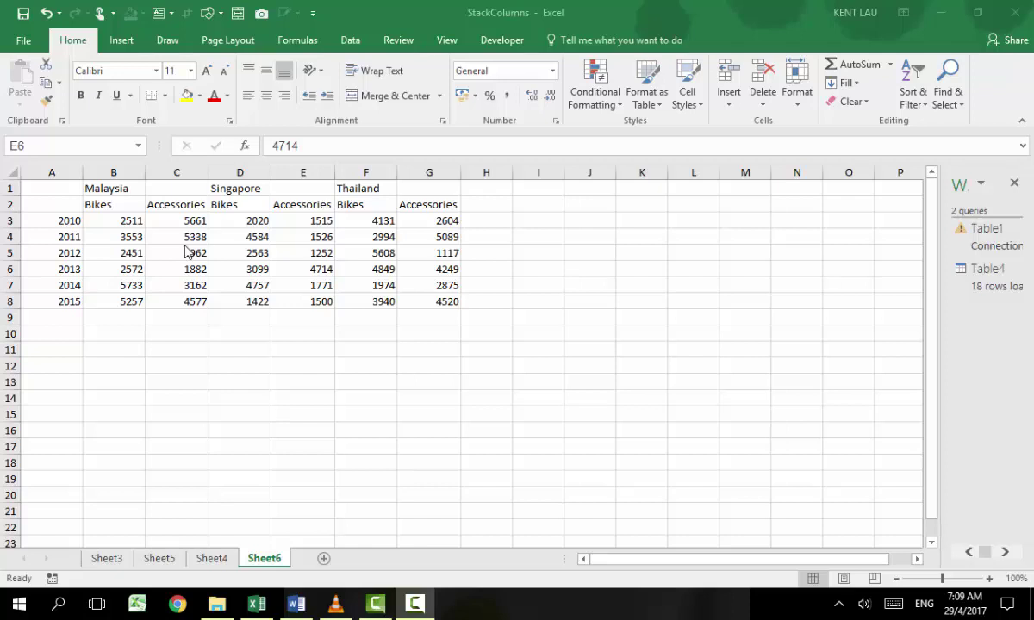
# - Create a table from A1:G8 with 'My table has headers' unticked and load it into a query
pyautogui.click(188, 221)
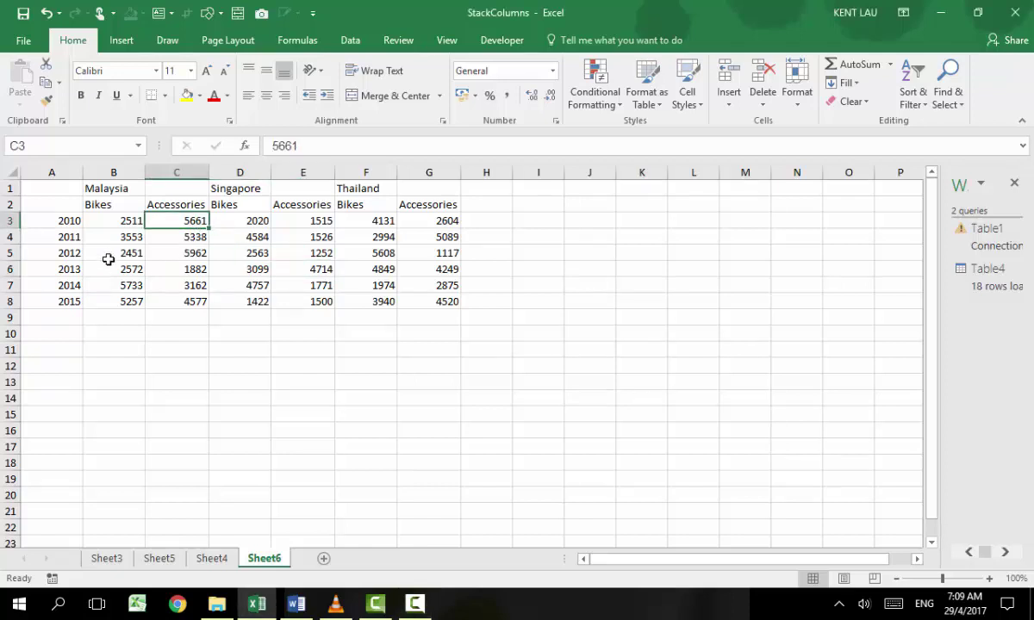
pyautogui.click(350, 39)
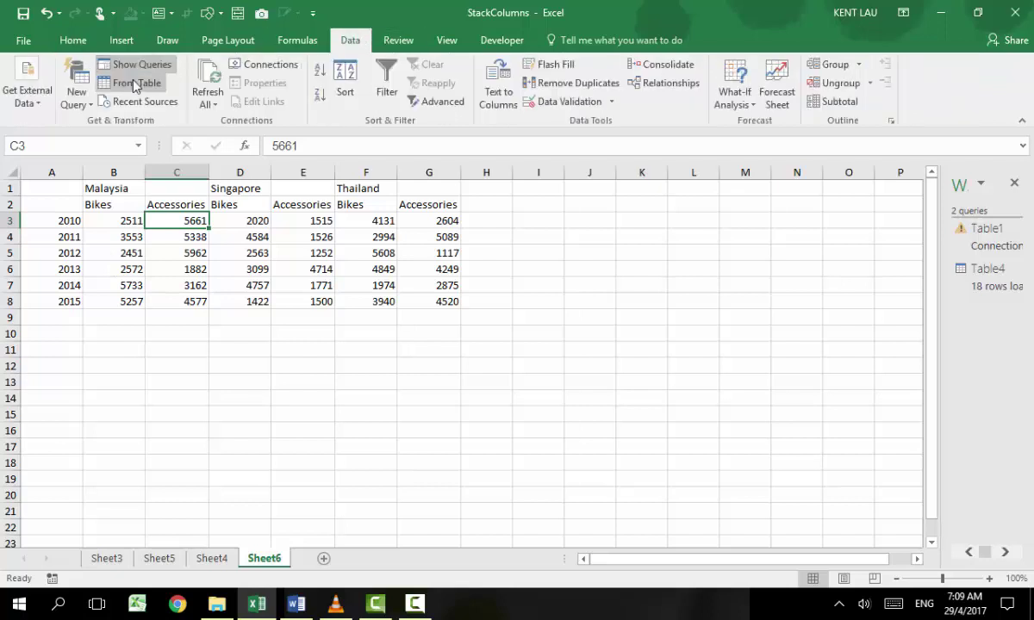
pyautogui.click(133, 83)
pyautogui.moveTo(481, 148)
pyautogui.mouseDown()
pyautogui.moveTo(655, 116)
pyautogui.moveTo(607, 99)
pyautogui.mouseUp()
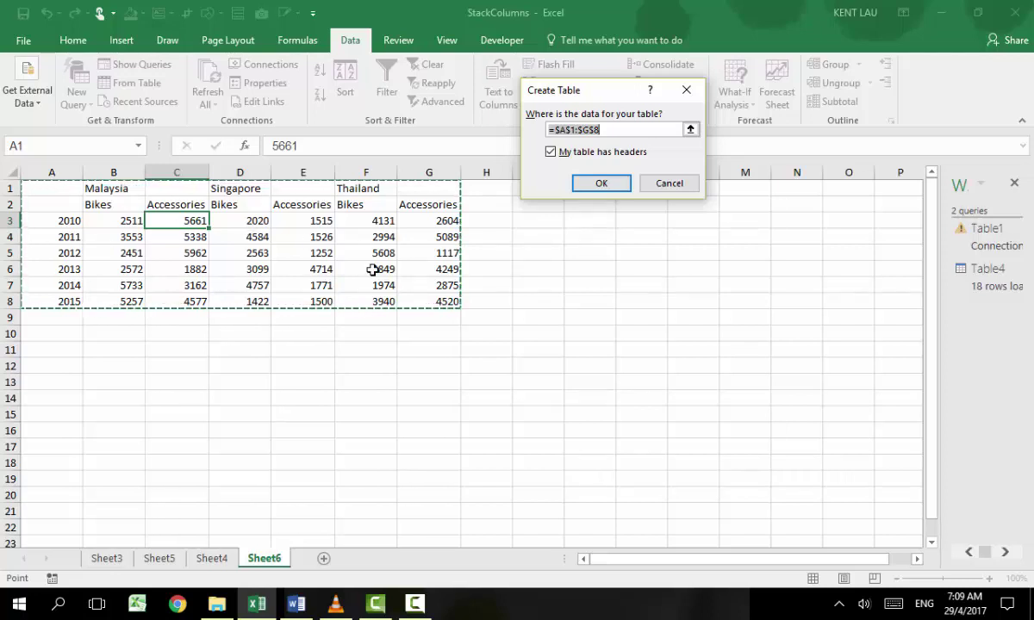
pyautogui.click(563, 155)
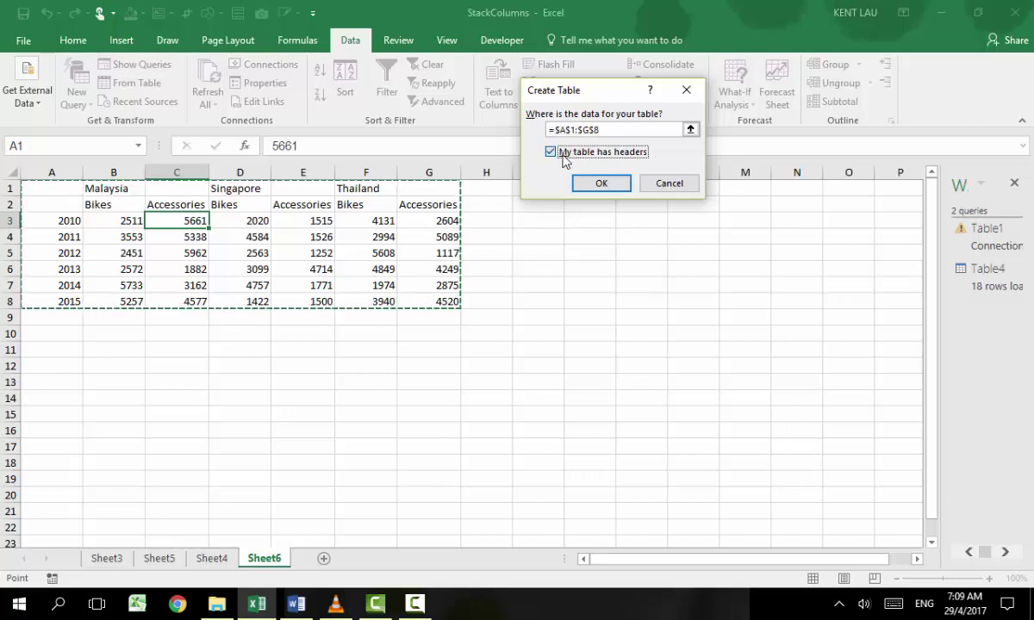
pyautogui.click(562, 155)
pyautogui.moveTo(556, 96); pyautogui.dragTo(334, 166)
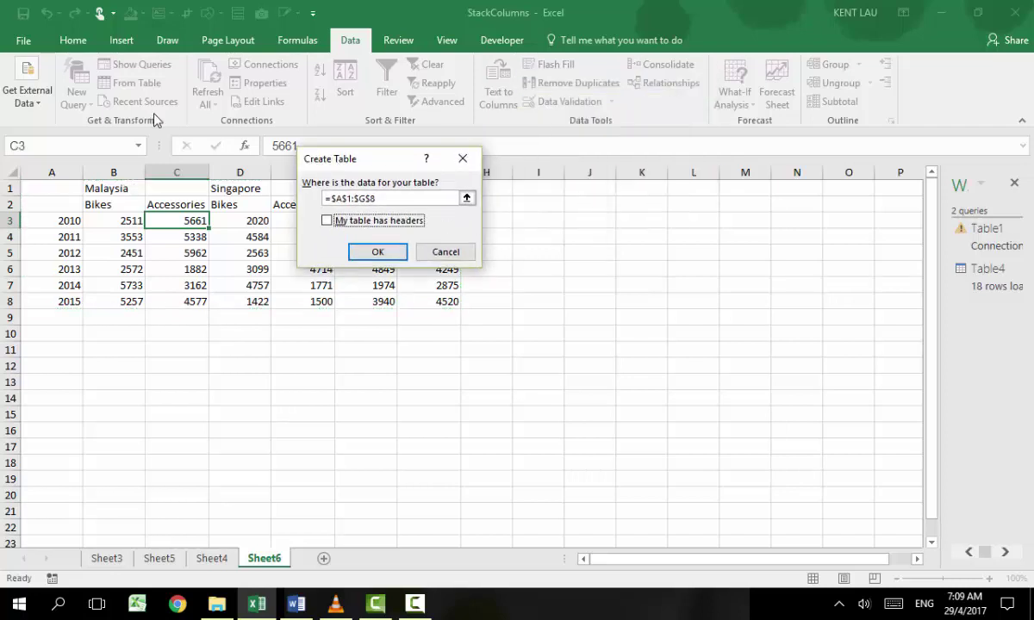
pyautogui.click(377, 252)
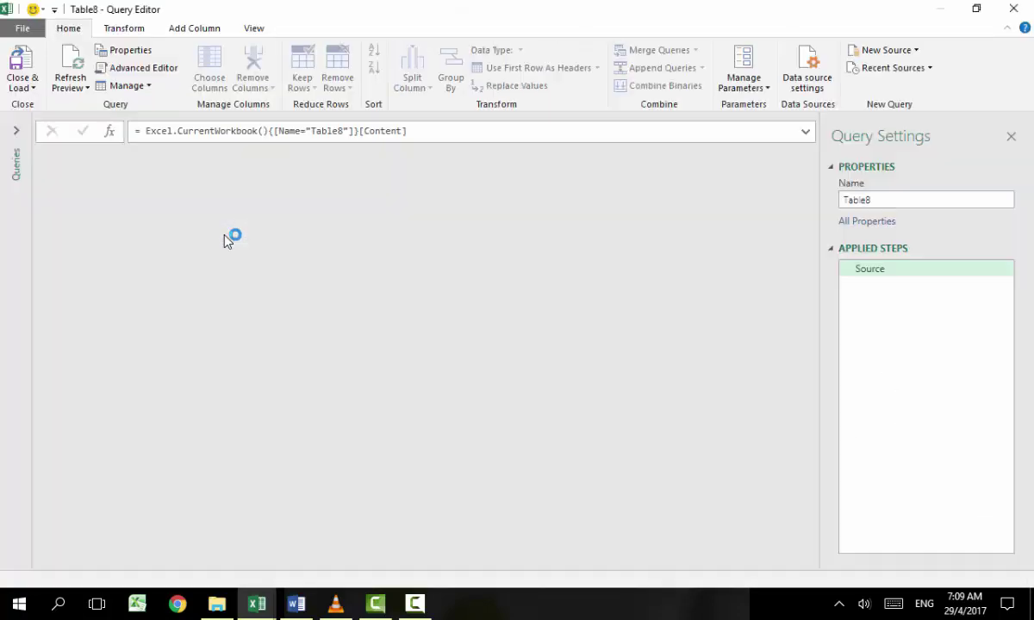
# - Check the 3553 and Bikes values in Column2 of the loaded Table8 query
pyautogui.click(166, 223)
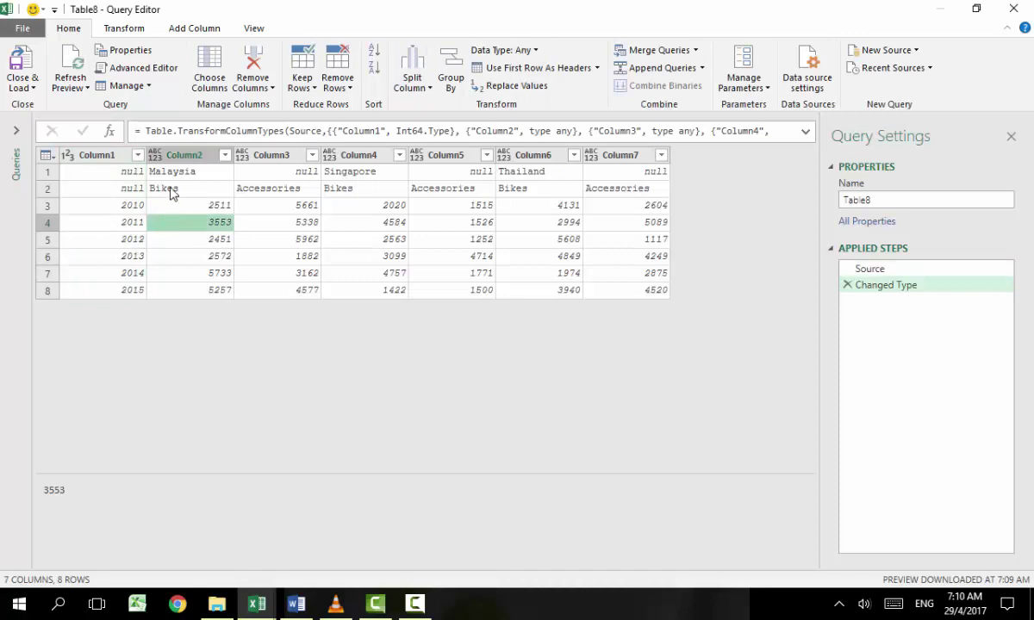
pyautogui.click(170, 191)
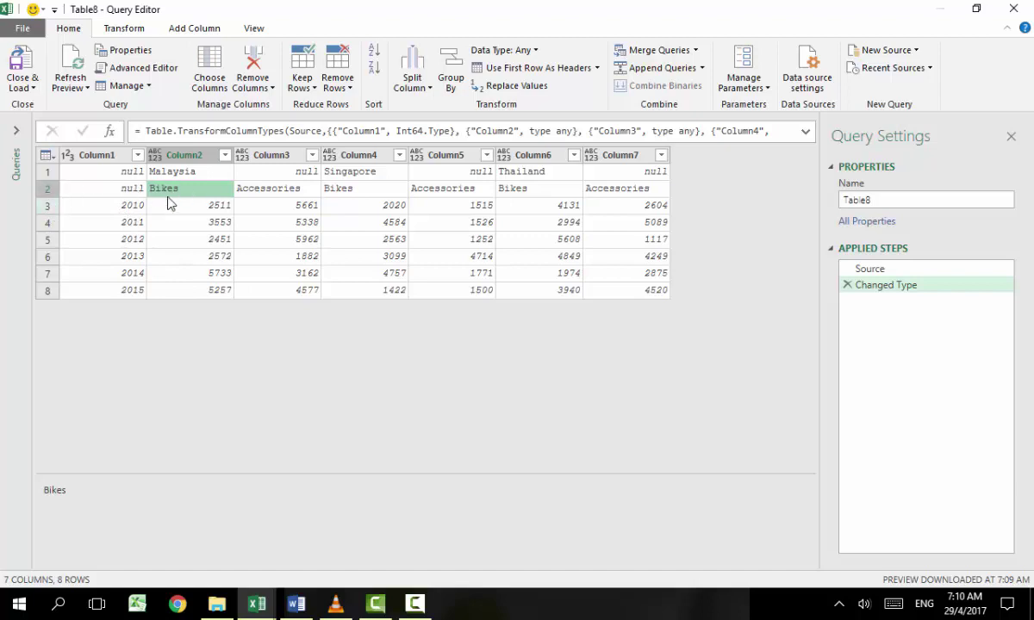
pyautogui.click(218, 224)
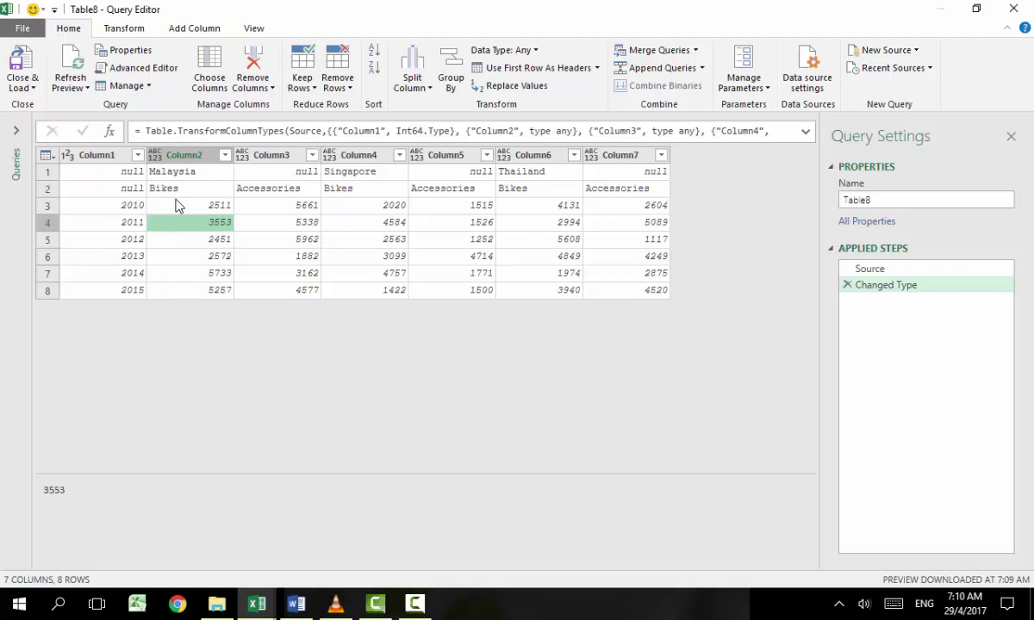
pyautogui.click(126, 29)
# - Transpose the table, then delete the transpose step to restore the original layout
pyautogui.click(138, 50)
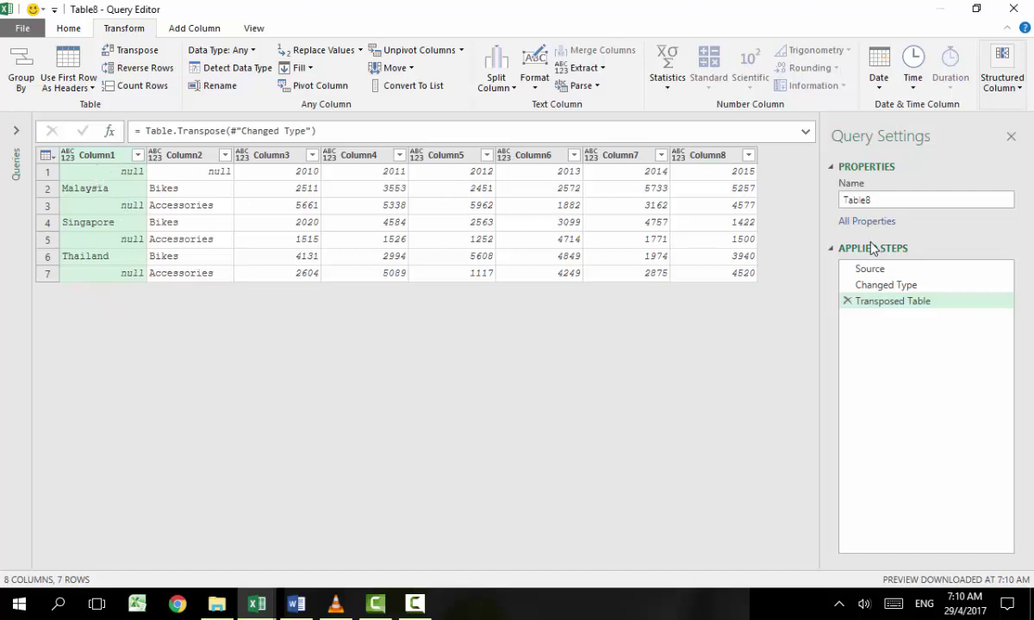
pyautogui.click(847, 301)
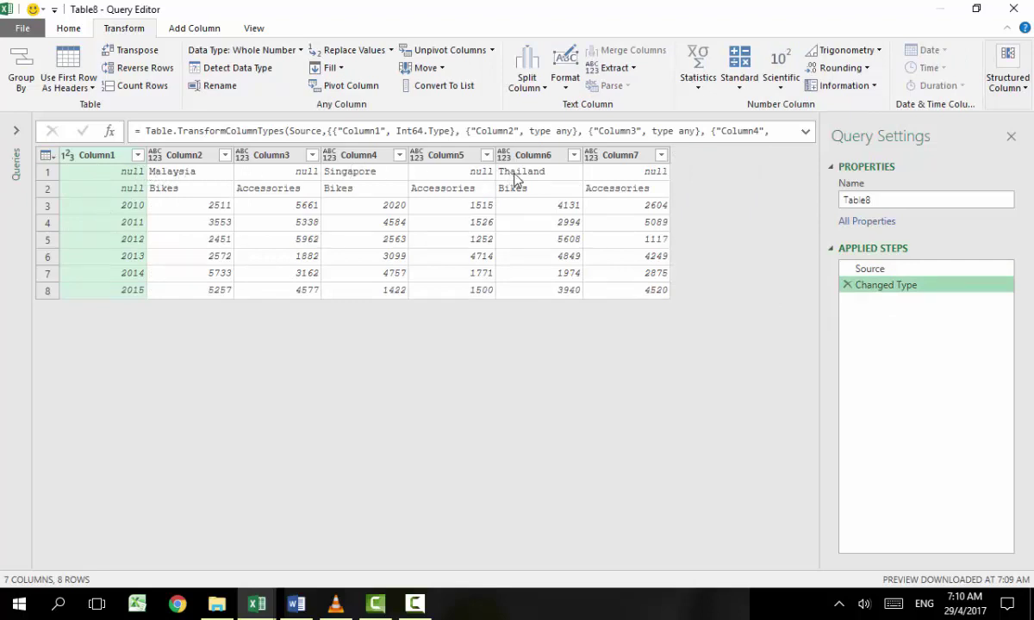
pyautogui.moveTo(848, 288); pyautogui.dragTo(898, 291)
# - Re-apply Transpose repeatedly until years 2010–2015 run across the first row
pyautogui.click(136, 54)
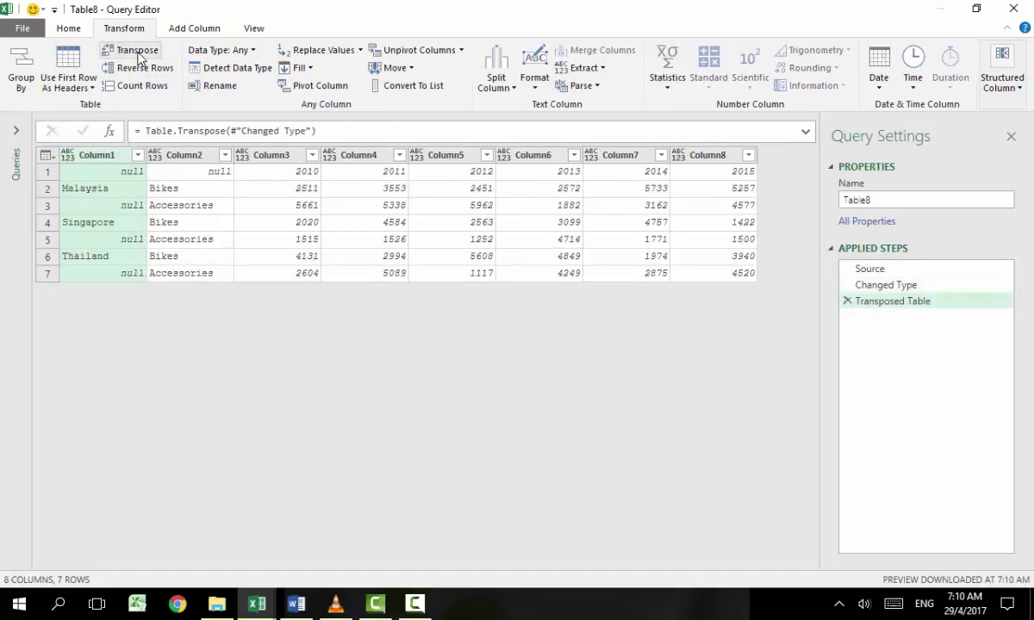
pyautogui.click(138, 54)
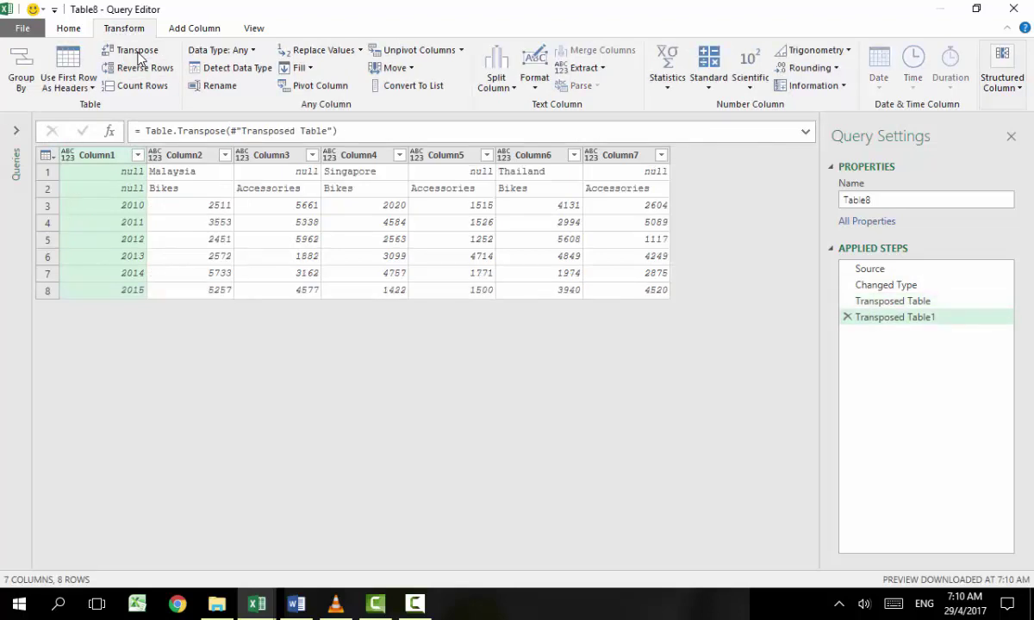
pyautogui.click(137, 54)
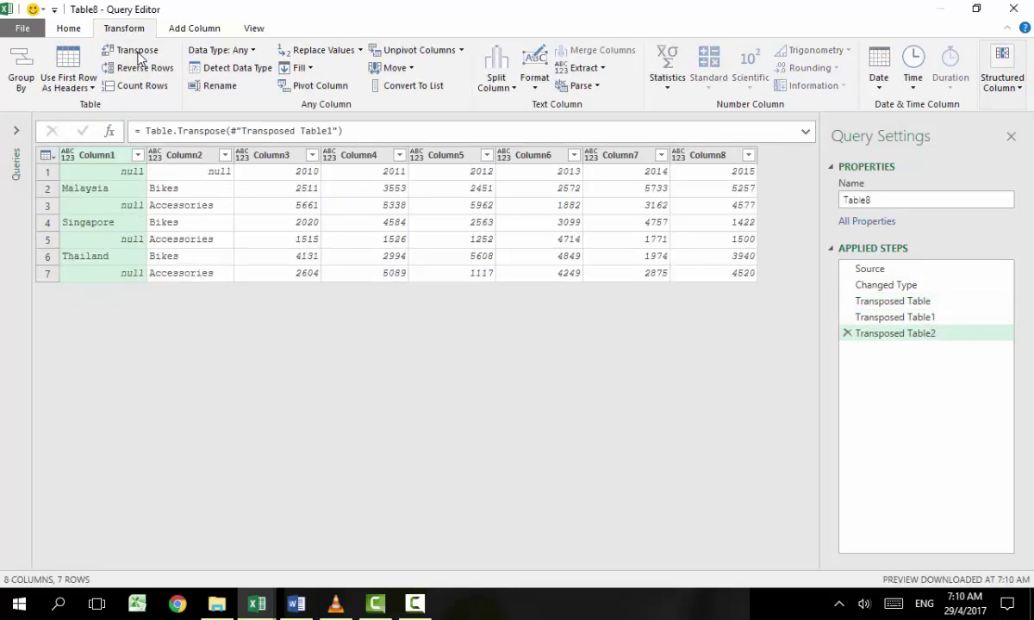
pyautogui.click(138, 55)
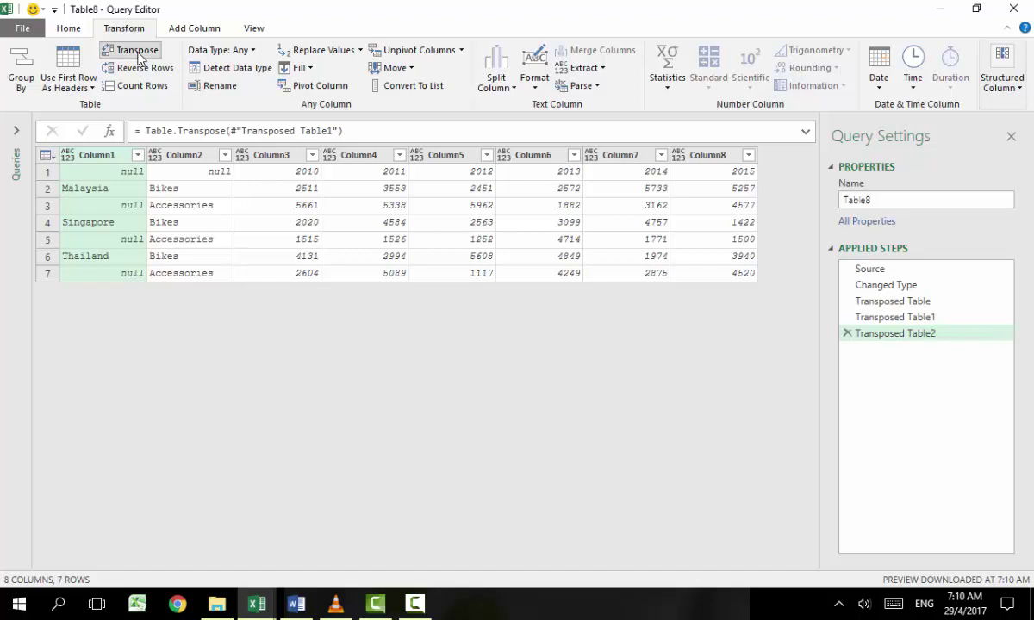
pyautogui.click(138, 54)
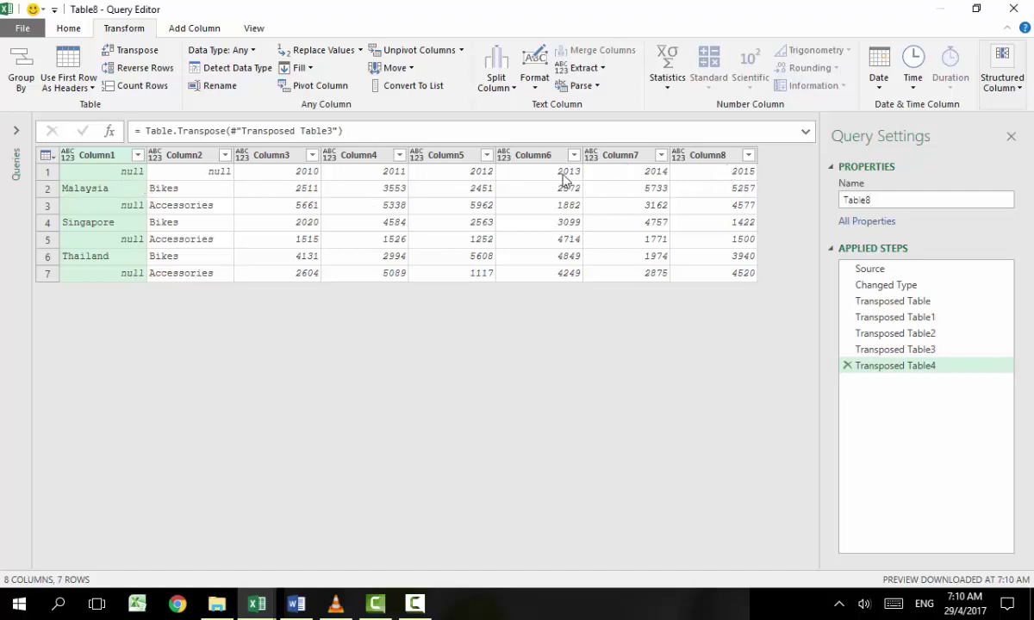
# - Promote the year row to column headers and rename Column1 to Country
pyautogui.click(70, 60)
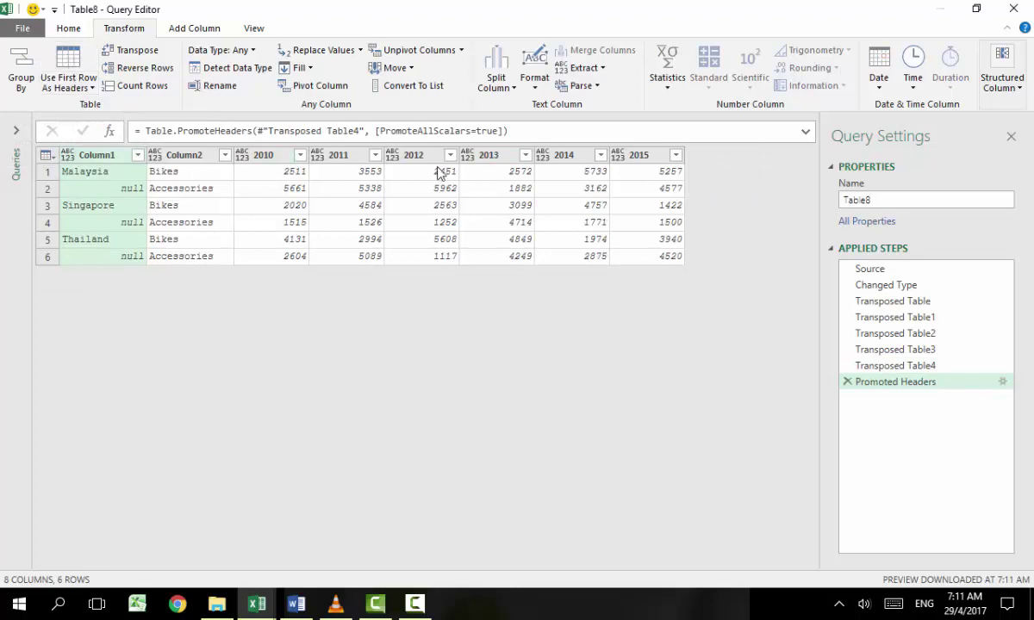
pyautogui.doubleClick(102, 157)
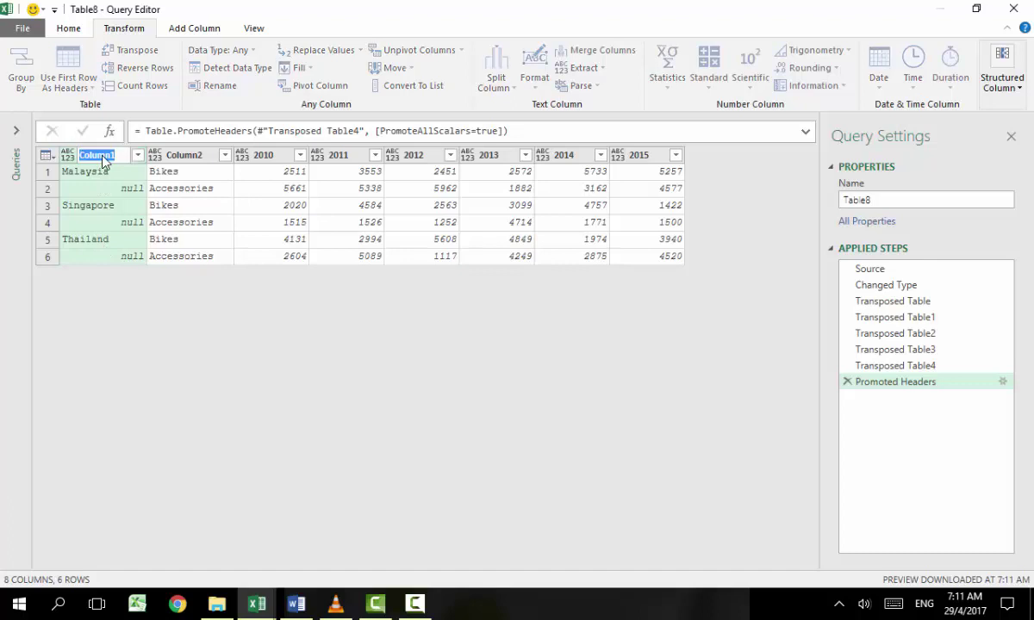
pyautogui.write('Cou')
pyautogui.press('Return')
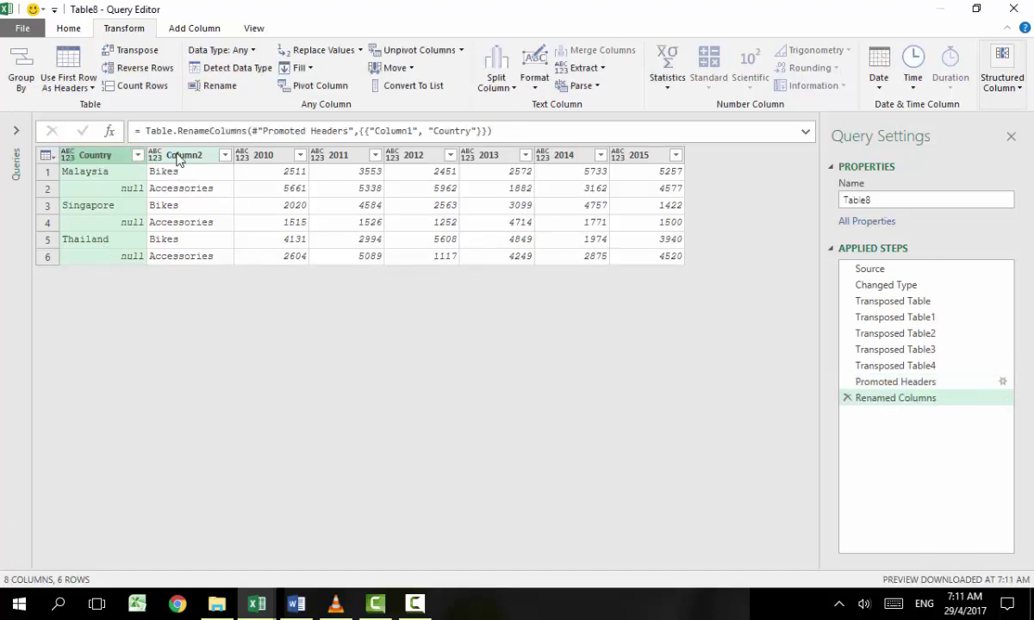
# - Rename Column2 to Category
pyautogui.click(181, 157)
pyautogui.doubleClick(182, 158)
pyautogui.write('Category')
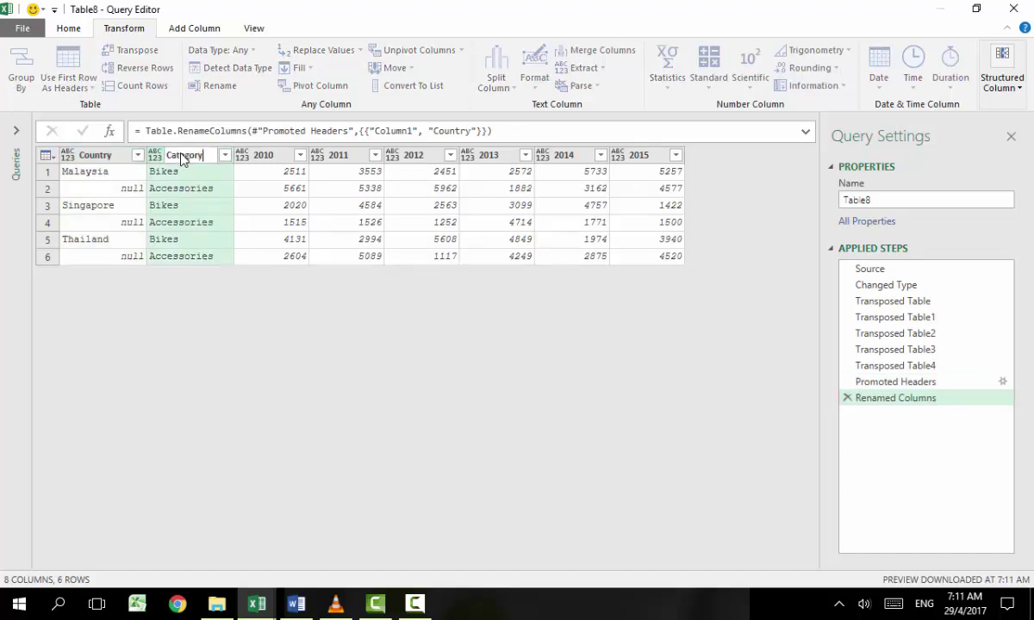
pyautogui.press('Return')
pyautogui.click(108, 163)
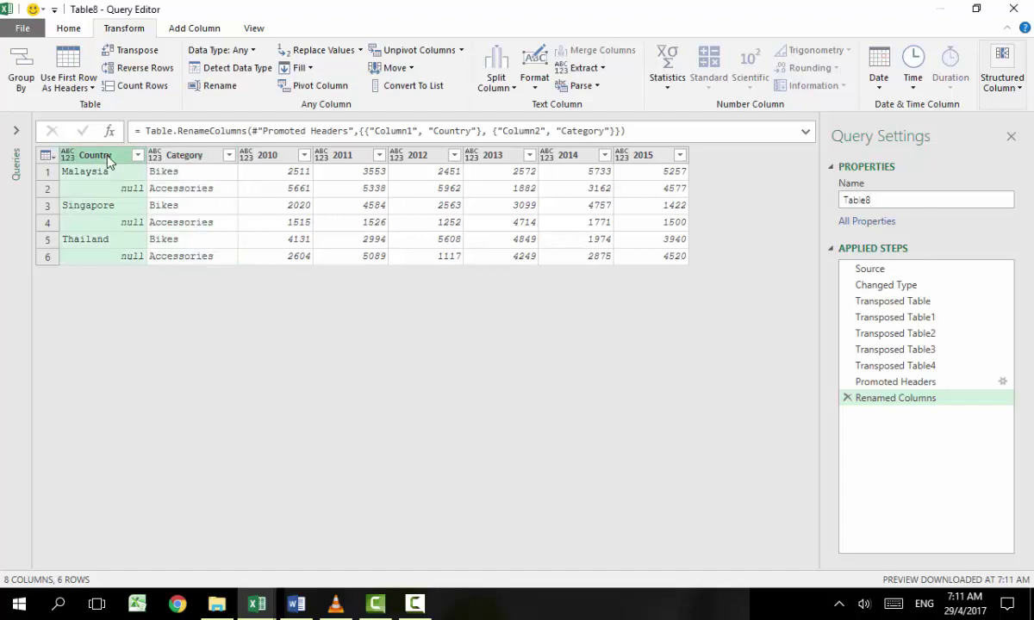
# - Fill the Country column down and unpivot the 2010–2015 columns into Attribute and Value
pyautogui.click(298, 67)
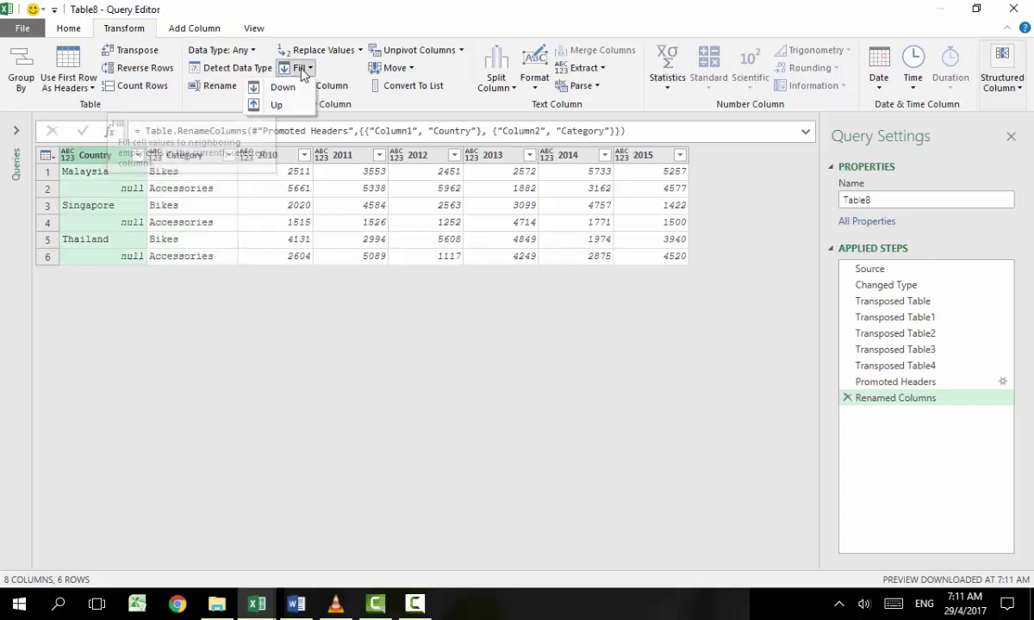
pyautogui.click(296, 89)
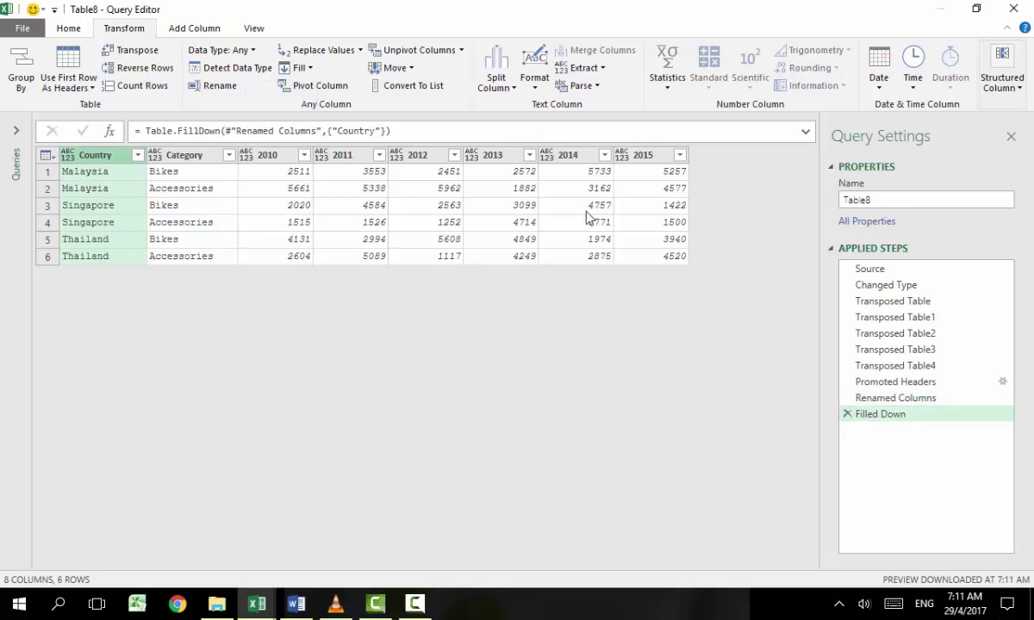
pyautogui.click(274, 205)
pyautogui.click(269, 155)
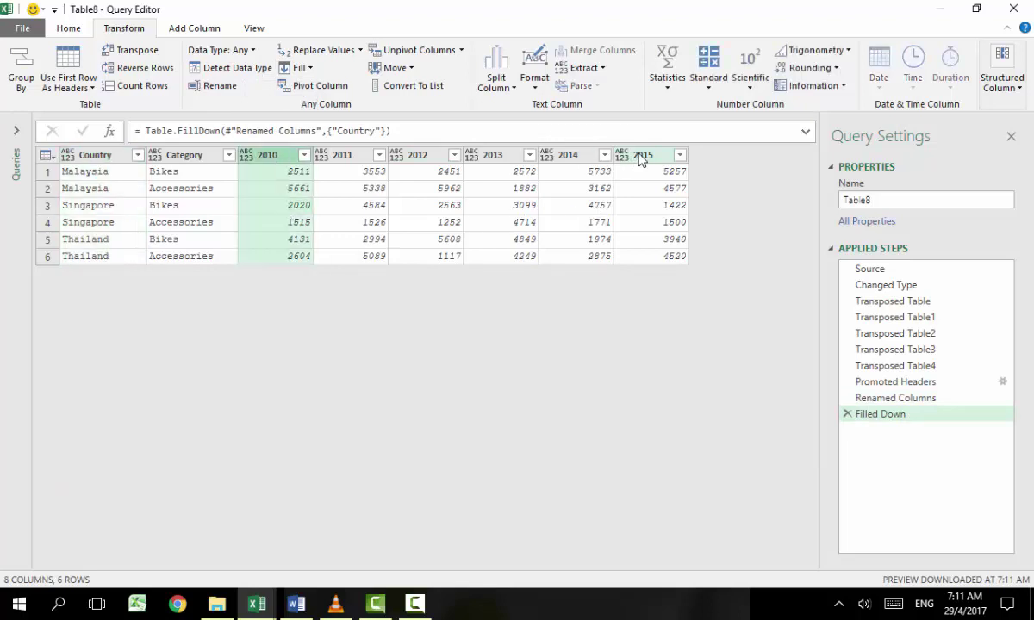
pyautogui.keyDown('shift'); pyautogui.click(640, 160); pyautogui.keyUp('shift')
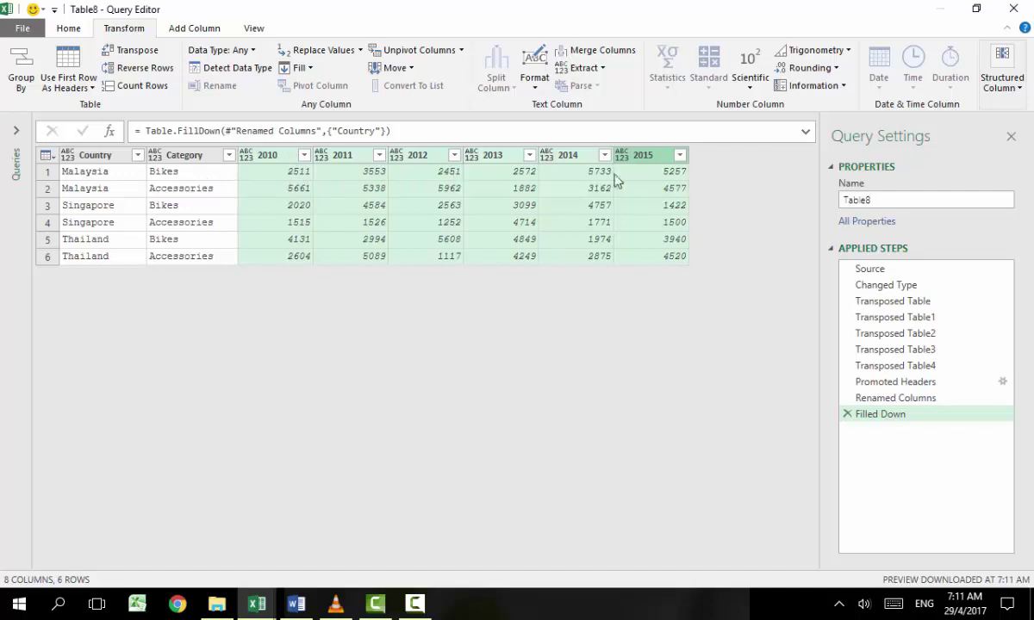
pyautogui.click(415, 52)
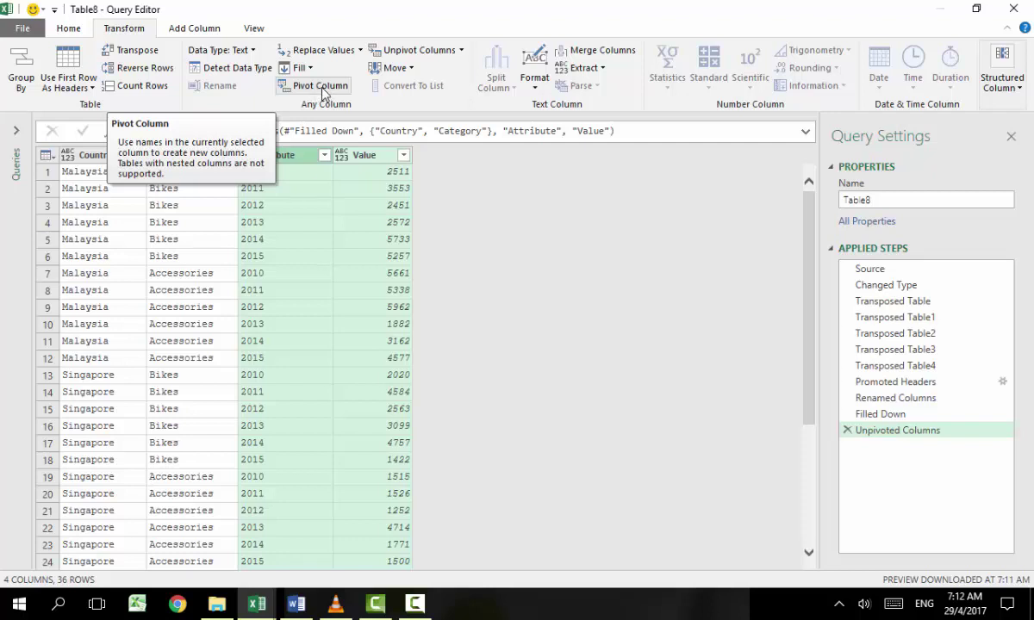
pyautogui.click(847, 431)
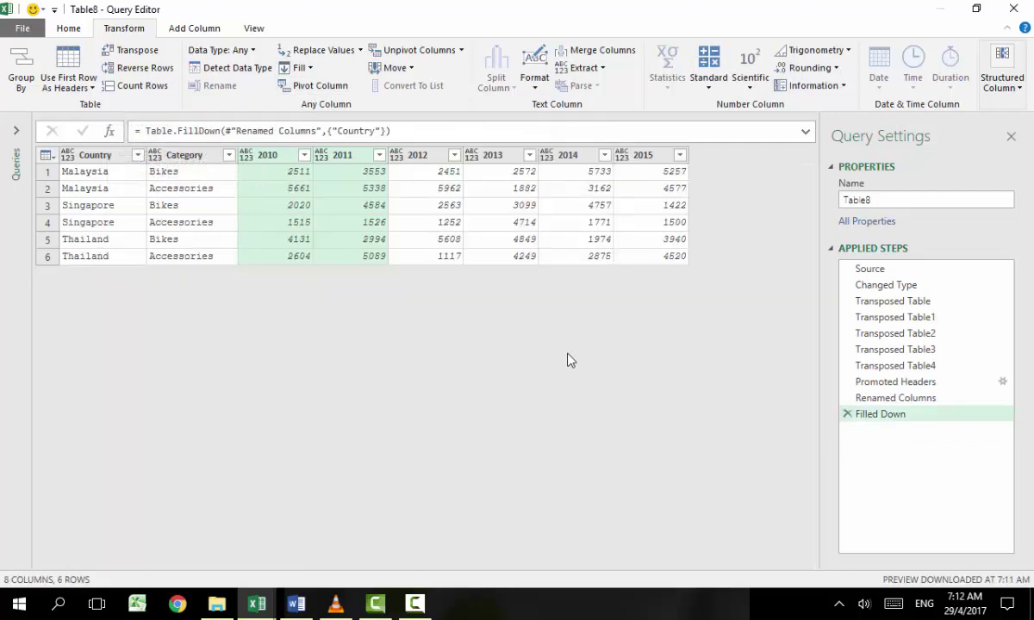
pyautogui.click(280, 176)
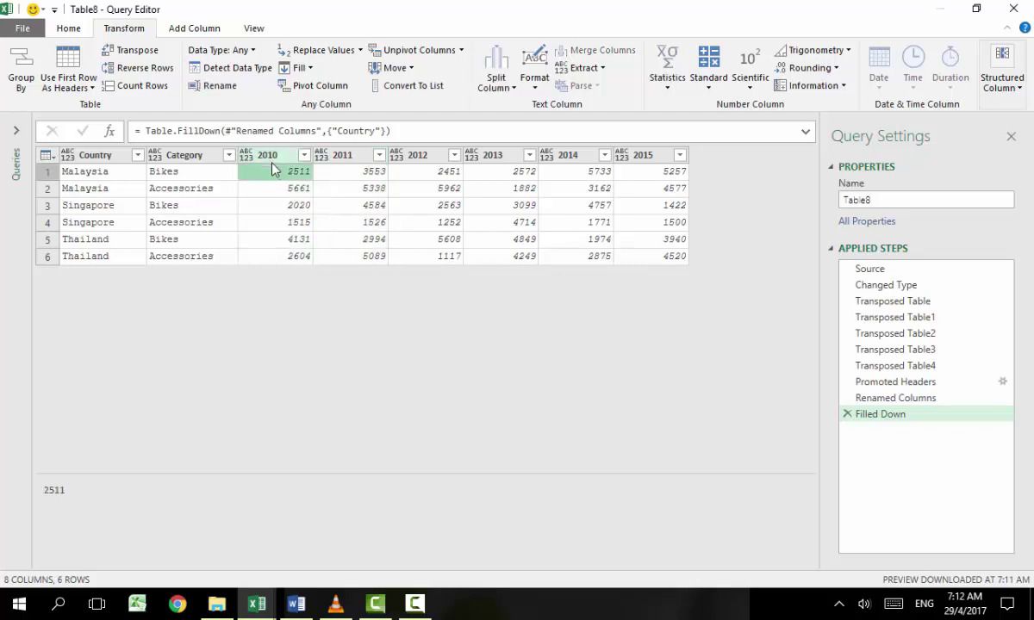
pyautogui.click(642, 172)
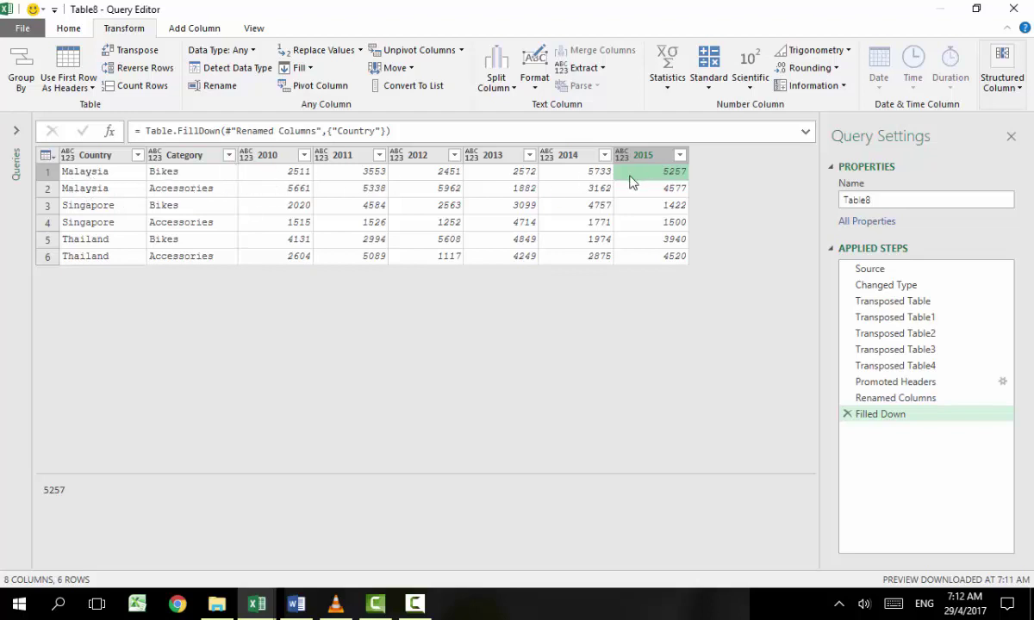
pyautogui.click(274, 155)
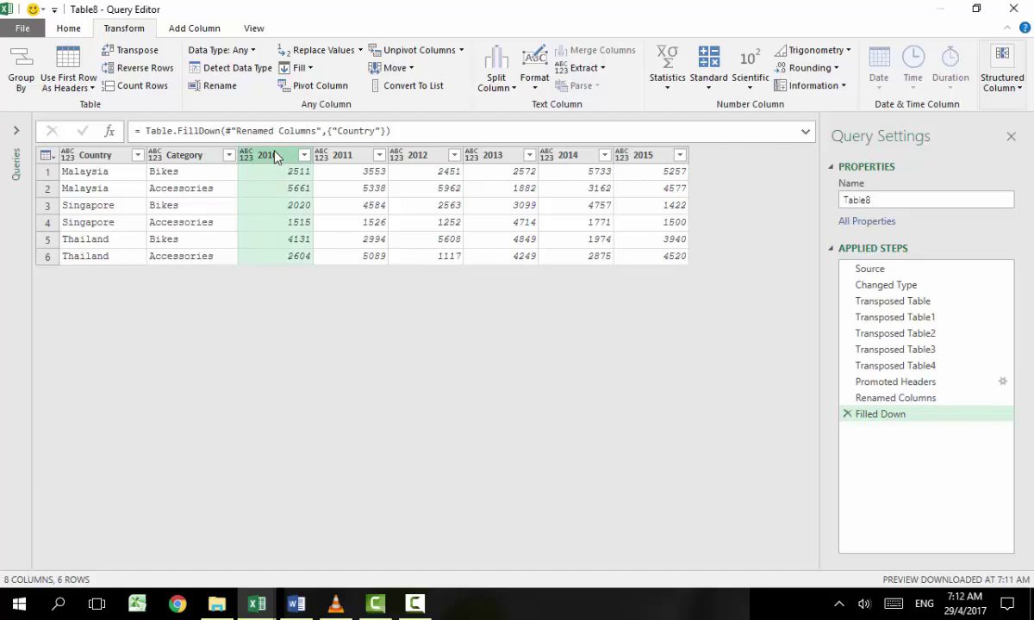
pyautogui.keyDown('shift'); pyautogui.click(646, 155); pyautogui.keyUp('shift')
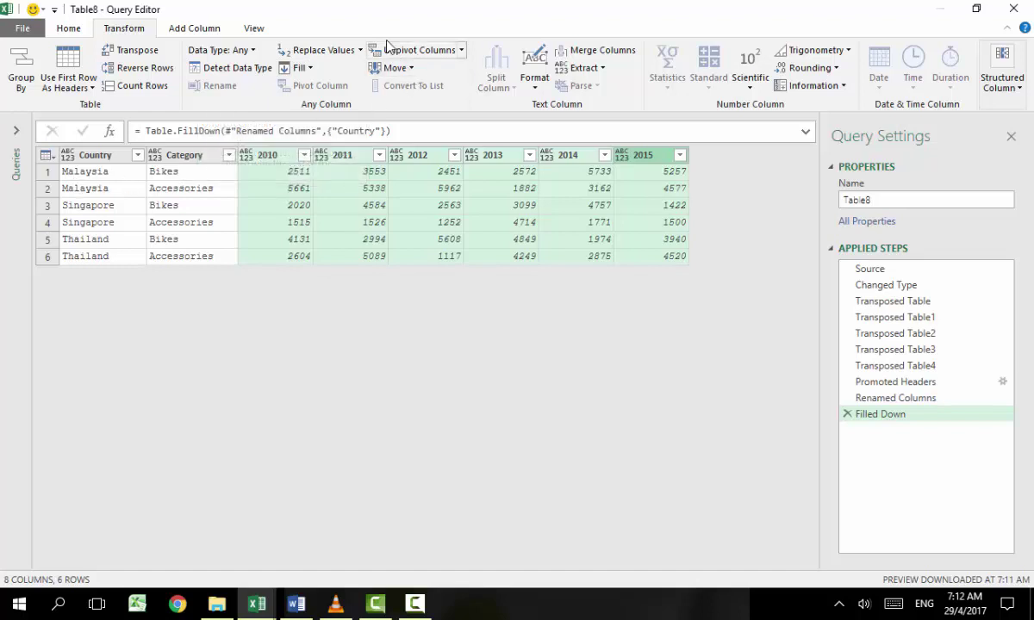
pyautogui.click(425, 52)
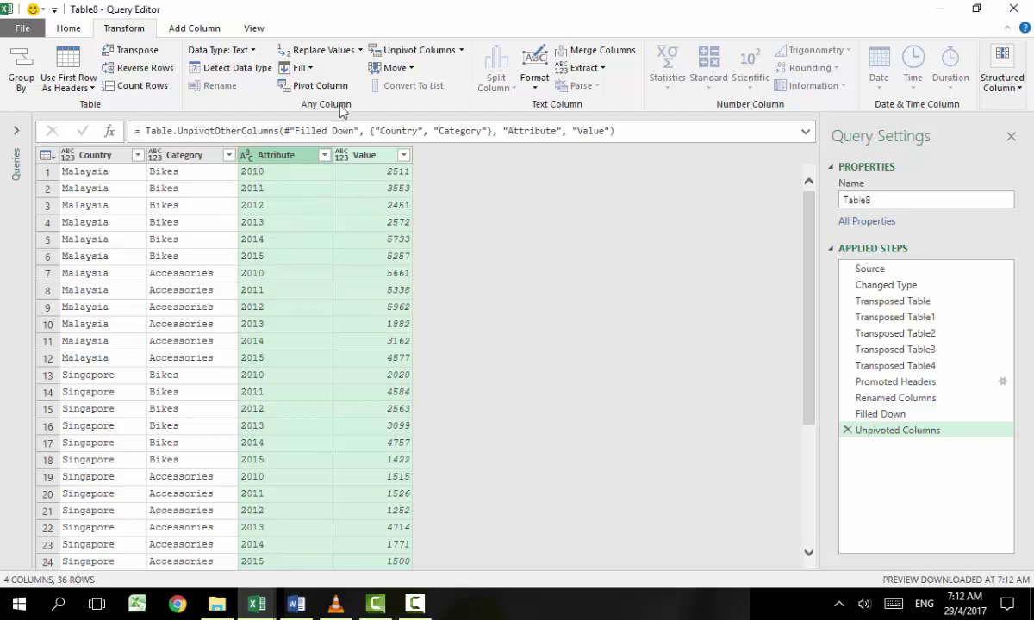
# - Pivot the Attribute column into 2010–2015 columns, using Value as the values column
pyautogui.click(319, 86)
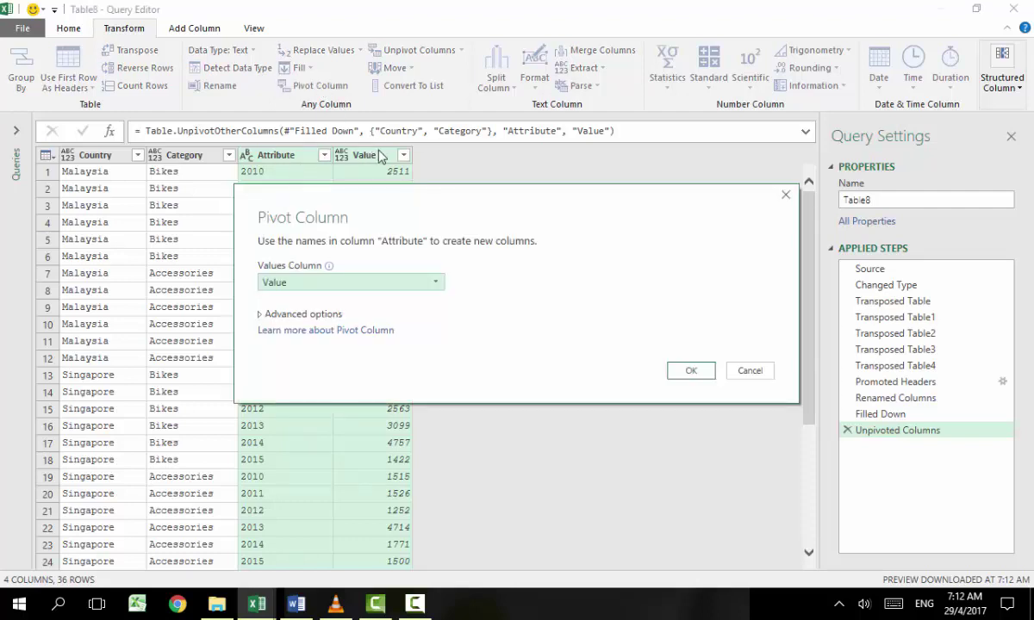
pyautogui.moveTo(409, 207); pyautogui.dragTo(626, 83)
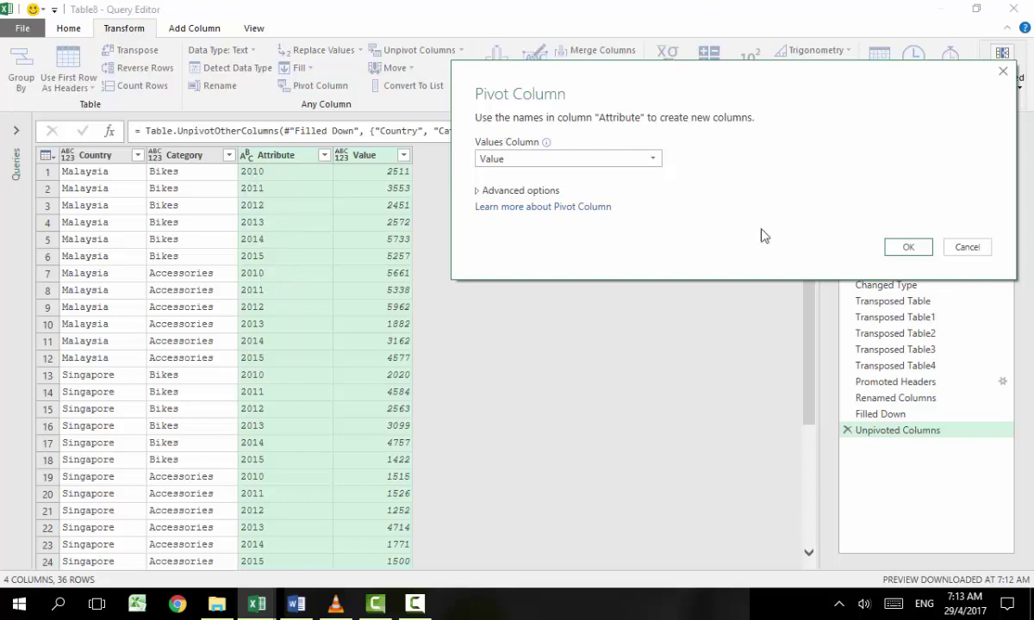
pyautogui.click(907, 247)
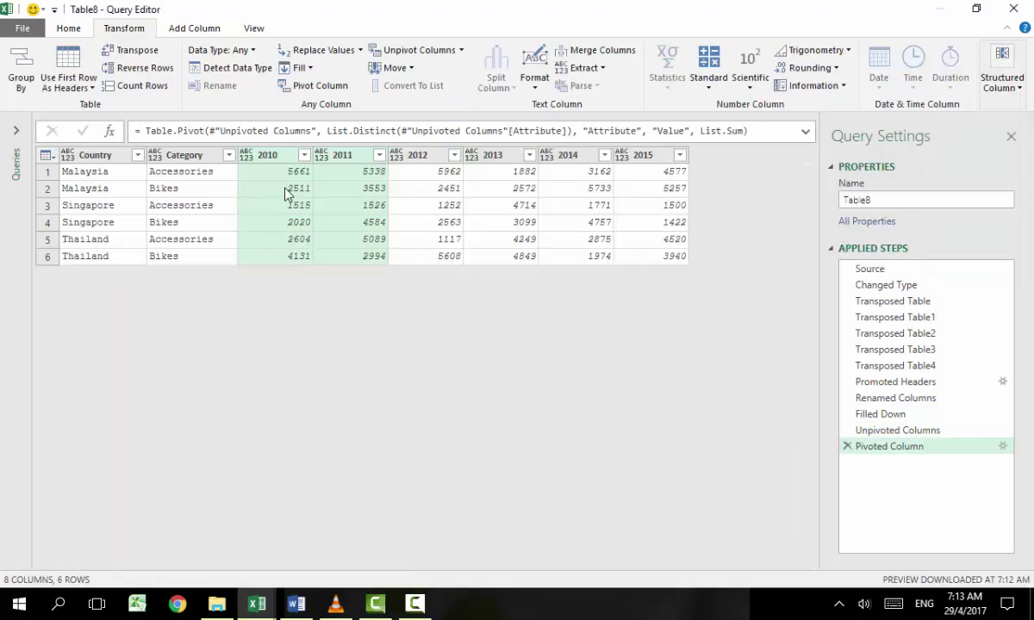